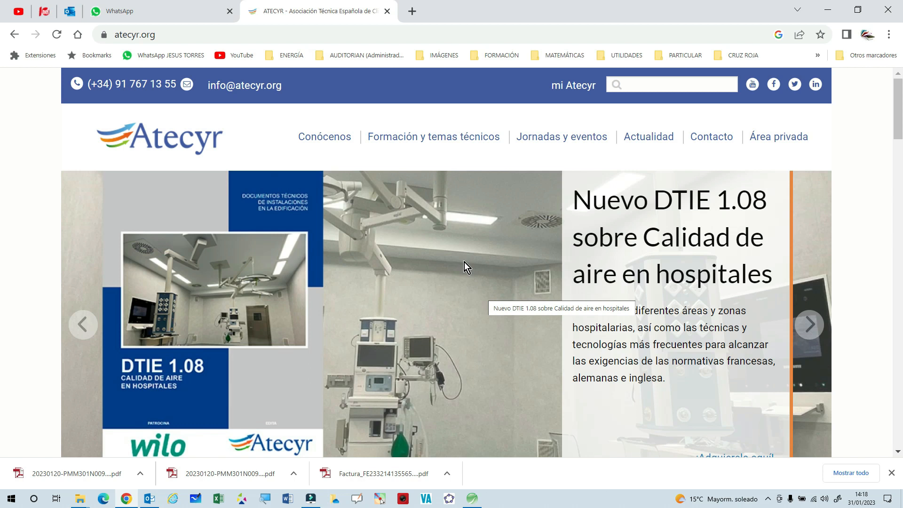
# Open the Calcula con Atecyr site from the Atecyr home page and look over the programs offered for download.
pyautogui.scroll(-8, 464, 267)
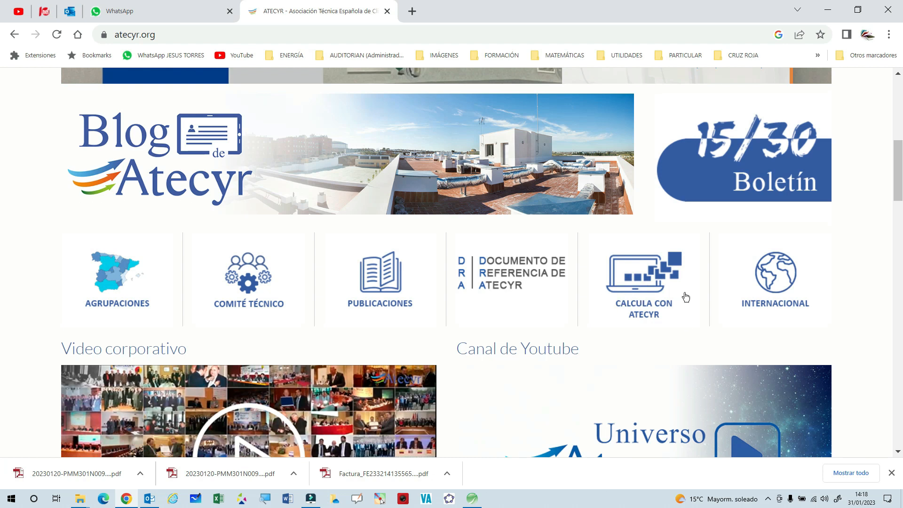
pyautogui.click(642, 284)
pyautogui.scroll(-4, 483, 289)
pyautogui.scroll(-4, 484, 289)
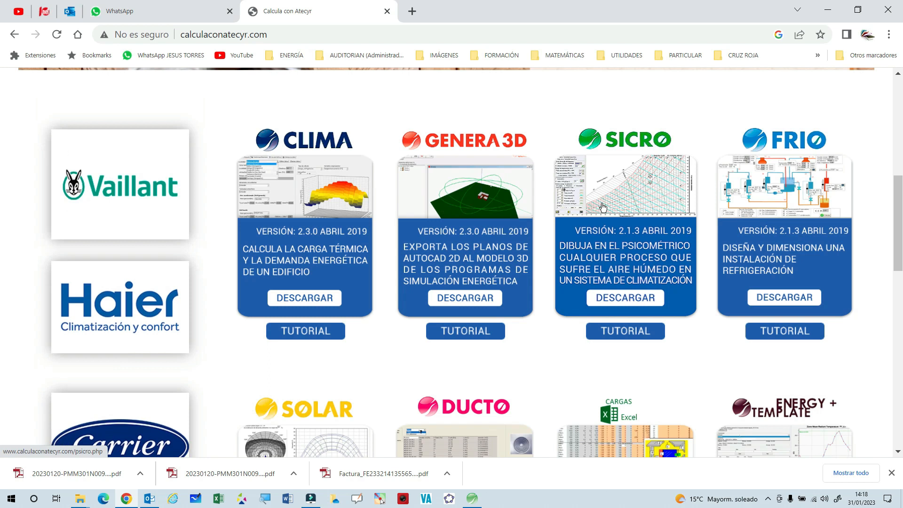
pyautogui.scroll(-4, 602, 303)
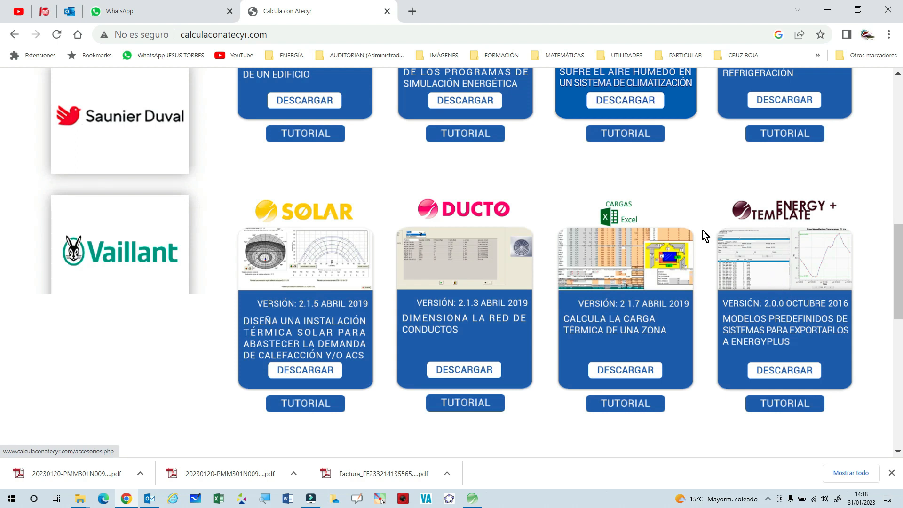
pyautogui.scroll(4, 702, 230)
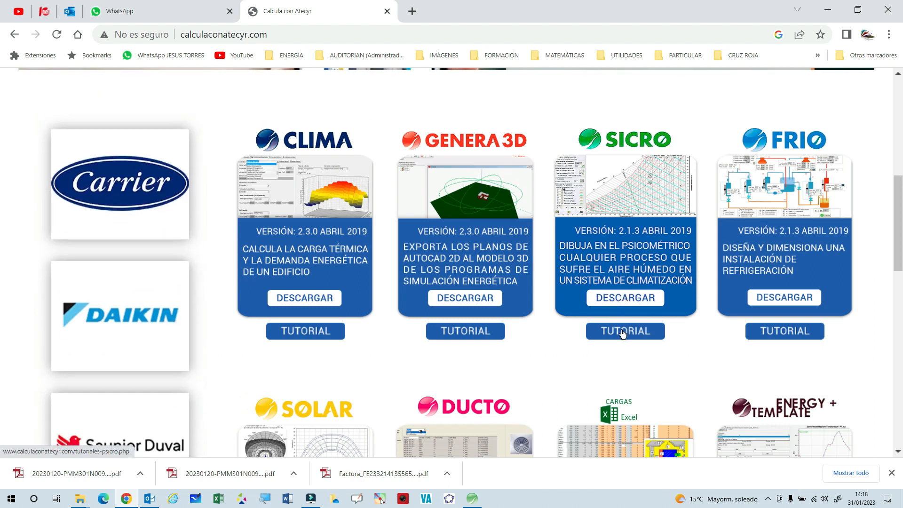
# Open the SICRO program page and go to its download form.
pyautogui.click(622, 297)
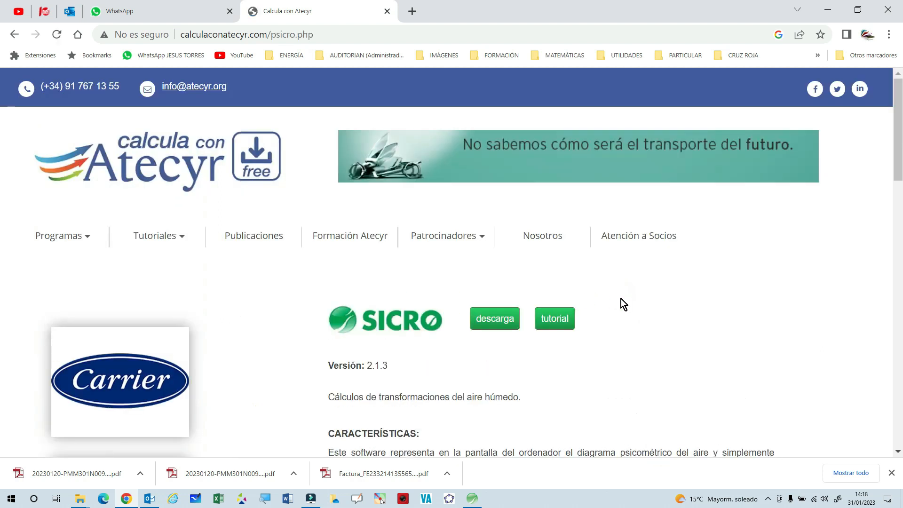
pyautogui.scroll(-3, 621, 298)
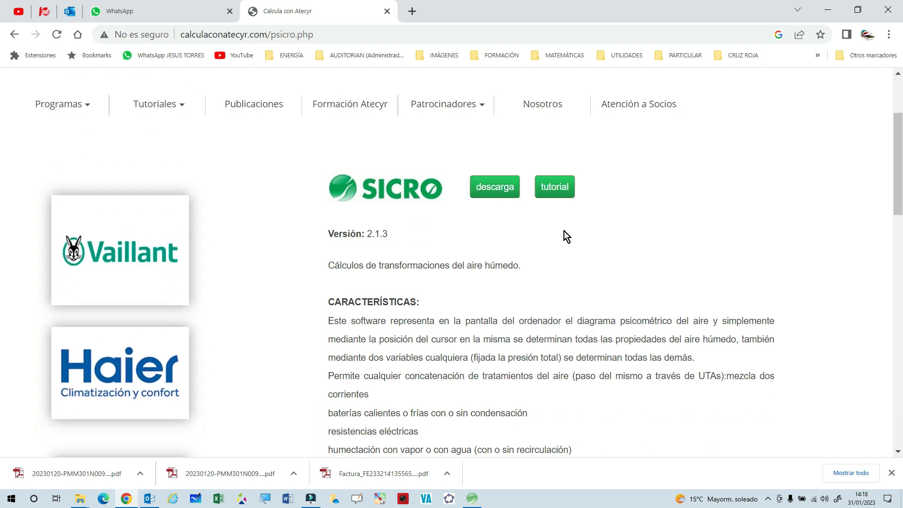
pyautogui.scroll(-1, 564, 231)
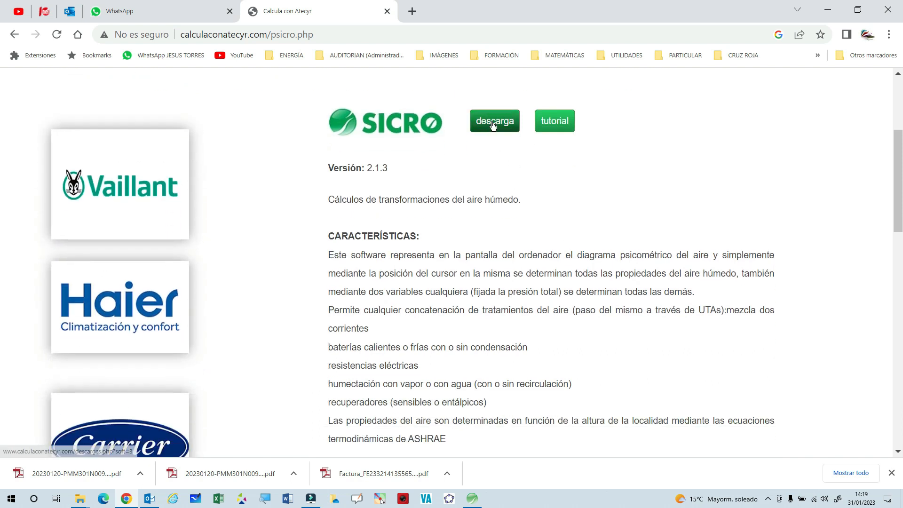
pyautogui.click(493, 125)
# Review the fields requested in the SICRO download form, from membership and personal details to contact data and comments.
pyautogui.scroll(-2, 668, 286)
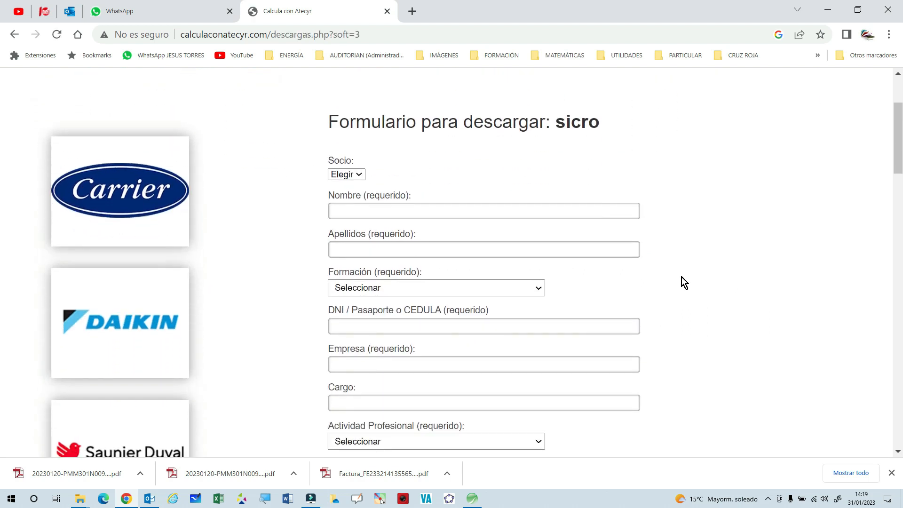
pyautogui.scroll(-1, 682, 278)
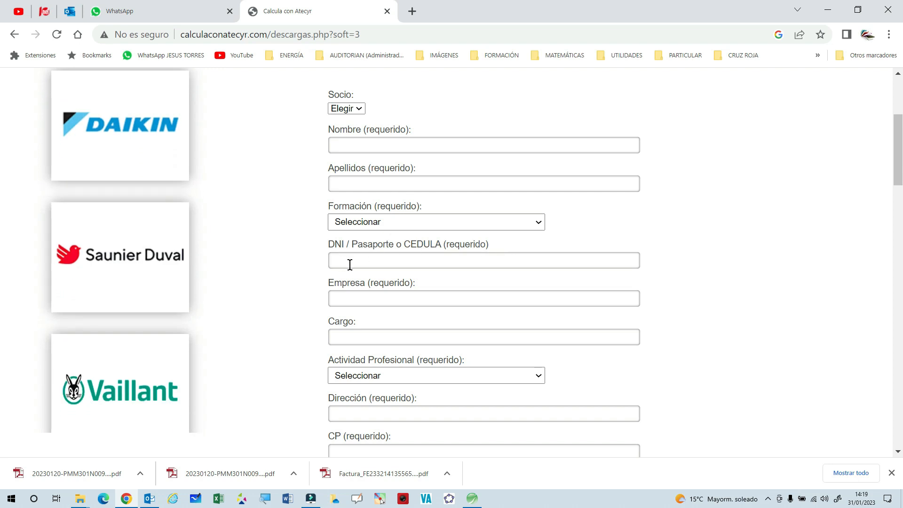
pyautogui.scroll(-1, 451, 292)
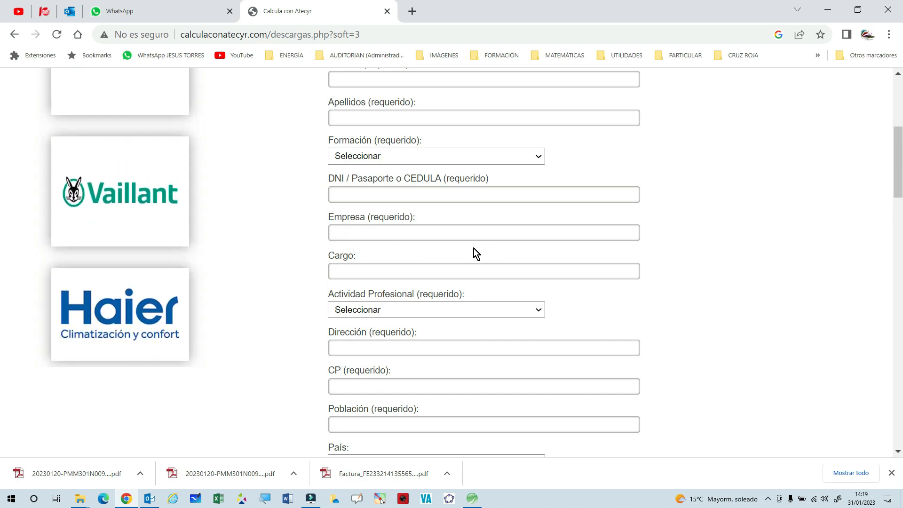
pyautogui.scroll(-1, 677, 289)
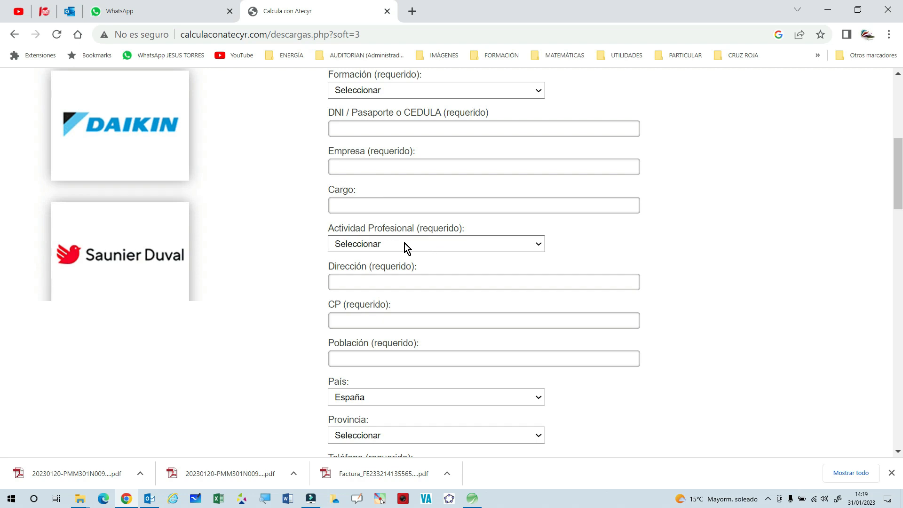
pyautogui.scroll(-1, 628, 289)
pyautogui.scroll(-1, 628, 288)
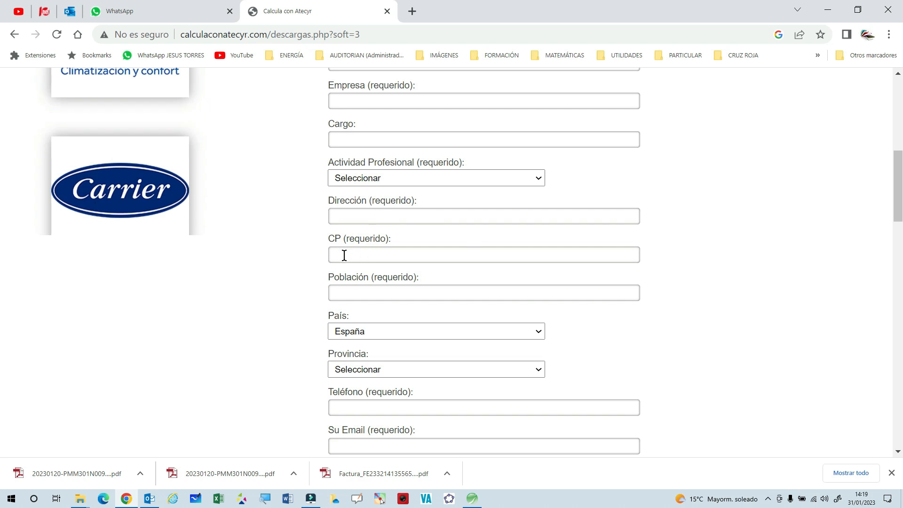
pyautogui.scroll(-2, 611, 294)
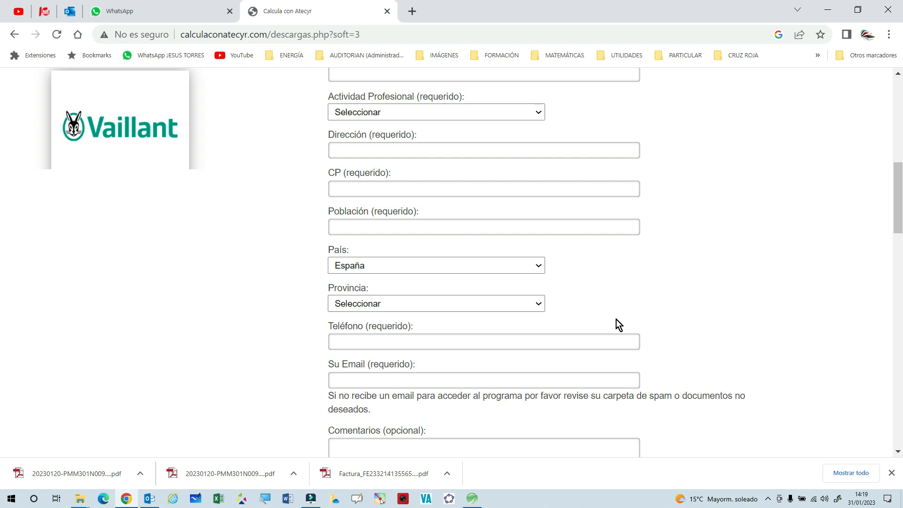
pyautogui.scroll(-2, 615, 325)
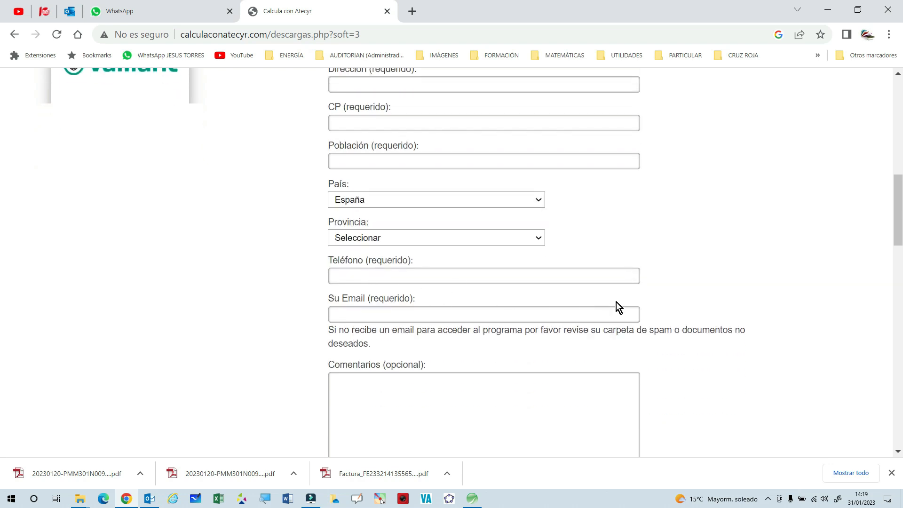
pyautogui.scroll(-2, 391, 308)
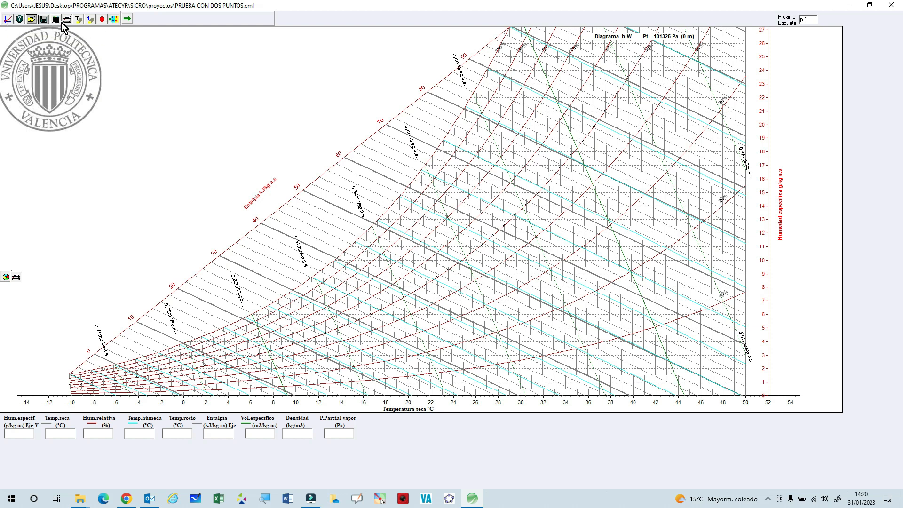
# Open the diagram settings in SICRO and switch the interface language to English and back to Spanish.
pyautogui.click(7, 20)
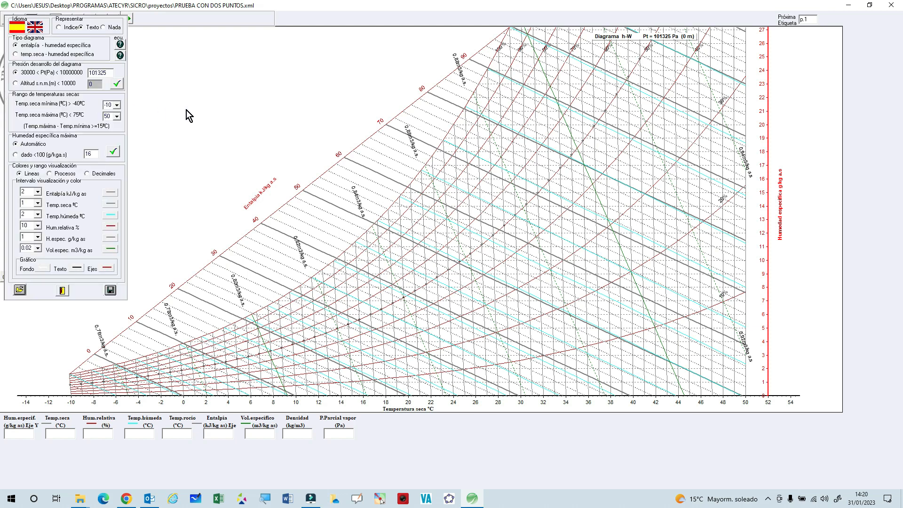
pyautogui.click(32, 29)
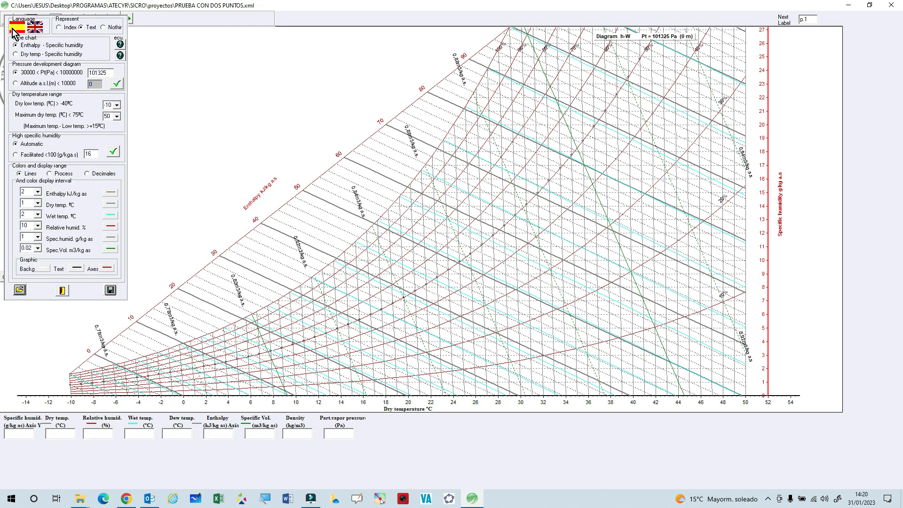
pyautogui.click(13, 30)
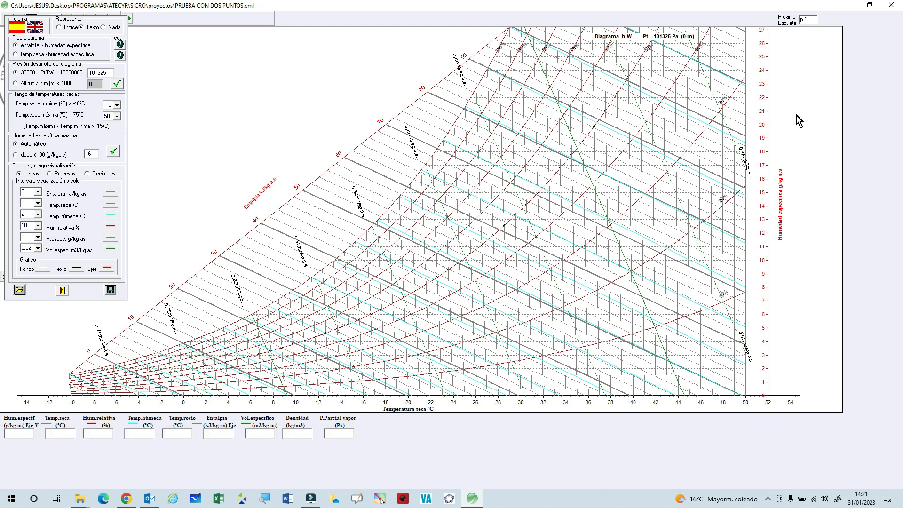
# Set the diagram type to dry temperature - specific humidity (temp.seca - humedad específica).
pyautogui.click(16, 54)
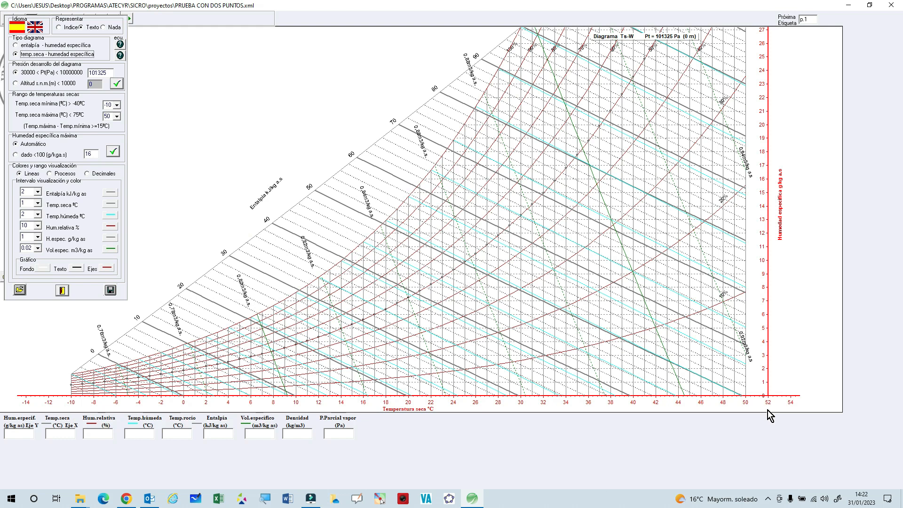
pyautogui.click(15, 54)
# Try defining the diagram pressure by altitude above sea level and return to the pressure option in Pa.
pyautogui.click(15, 83)
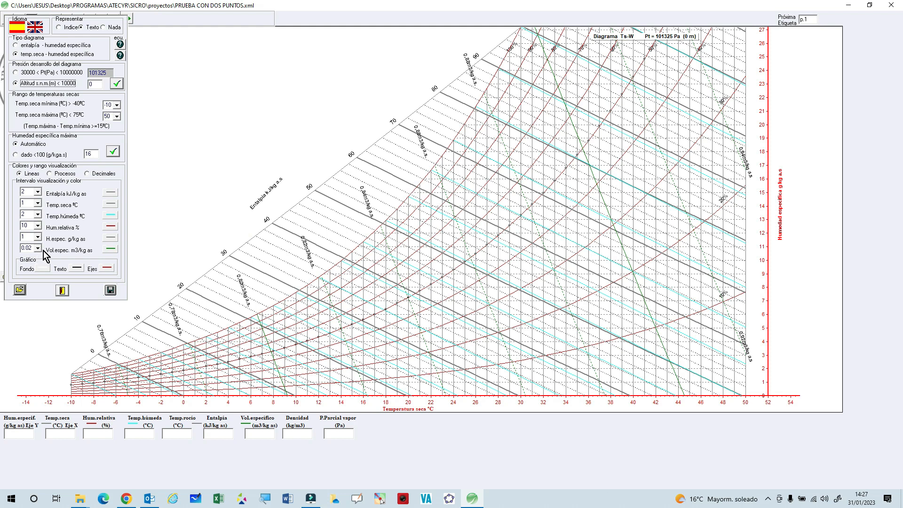
pyautogui.click(19, 290)
pyautogui.click(68, 73)
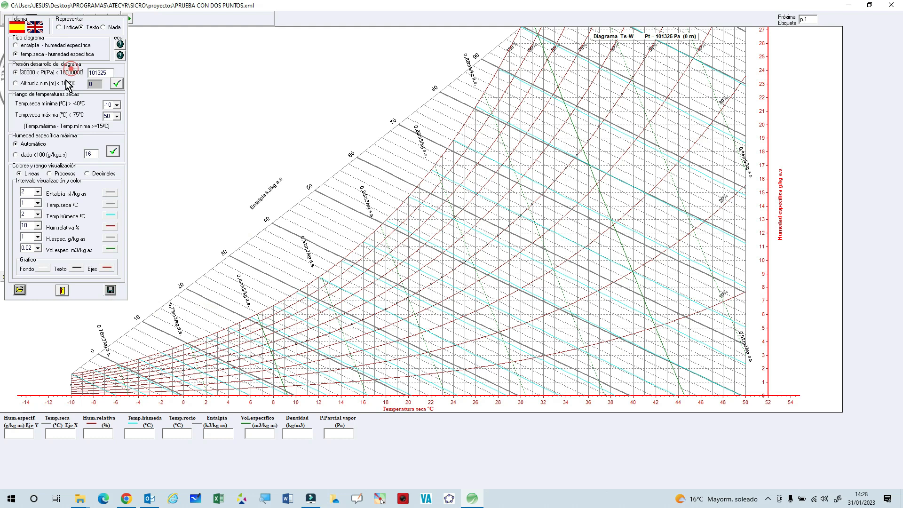
# Save the diagram's base construction data and close the diagram settings.
pyautogui.click(110, 292)
pyautogui.click(110, 292)
pyautogui.click(110, 291)
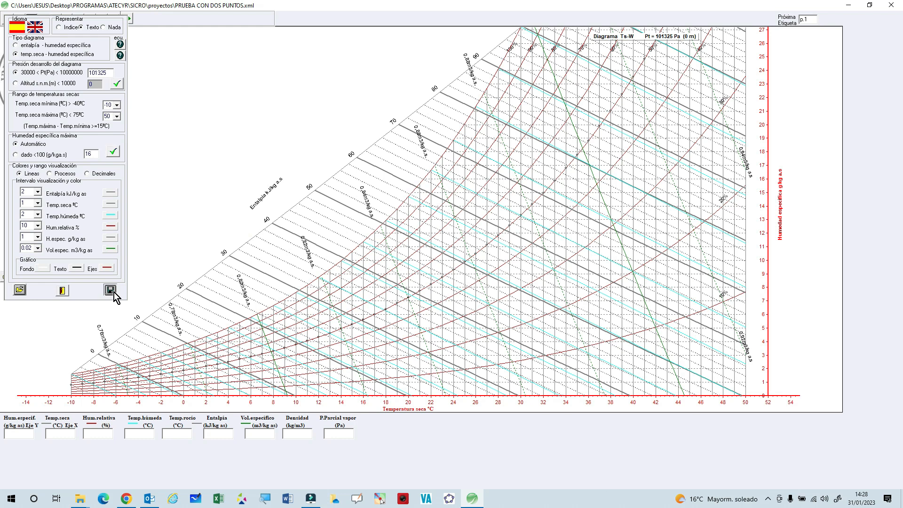
pyautogui.click(62, 291)
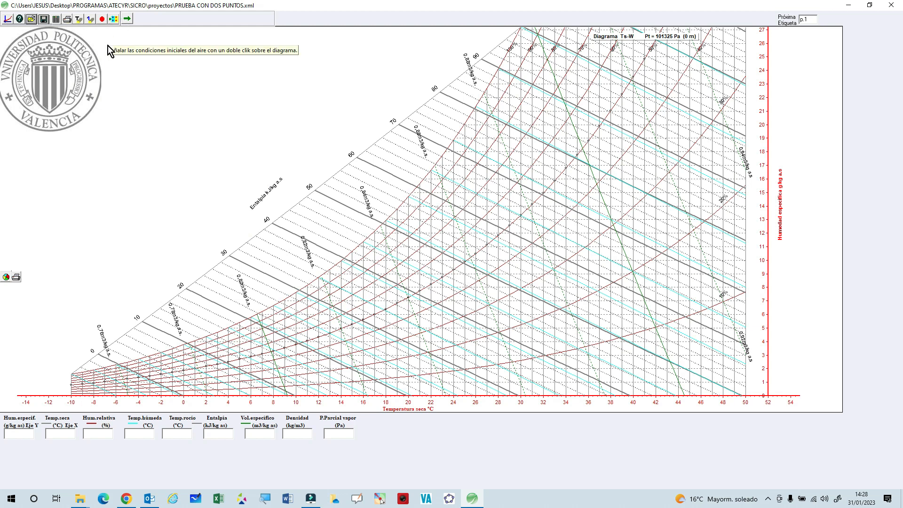
pyautogui.click(102, 20)
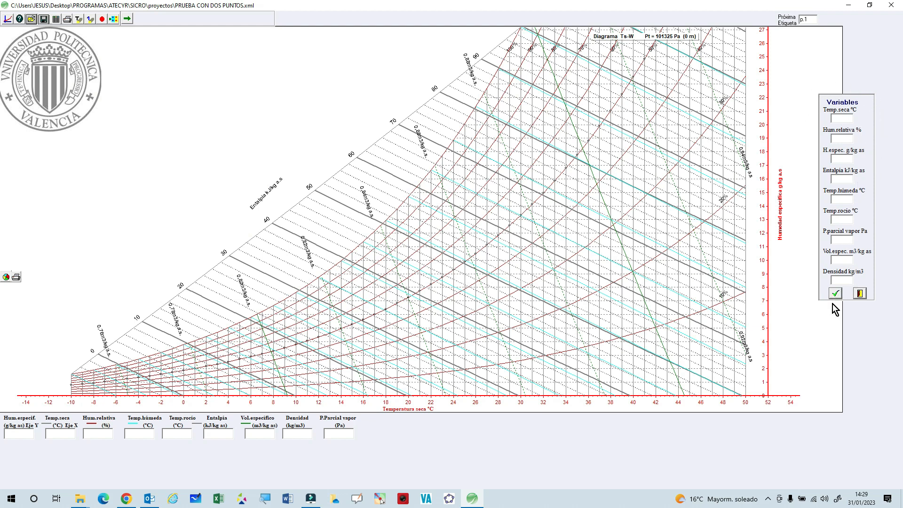
pyautogui.click(839, 118)
pyautogui.write('3')
pyautogui.click(836, 294)
pyautogui.click(836, 293)
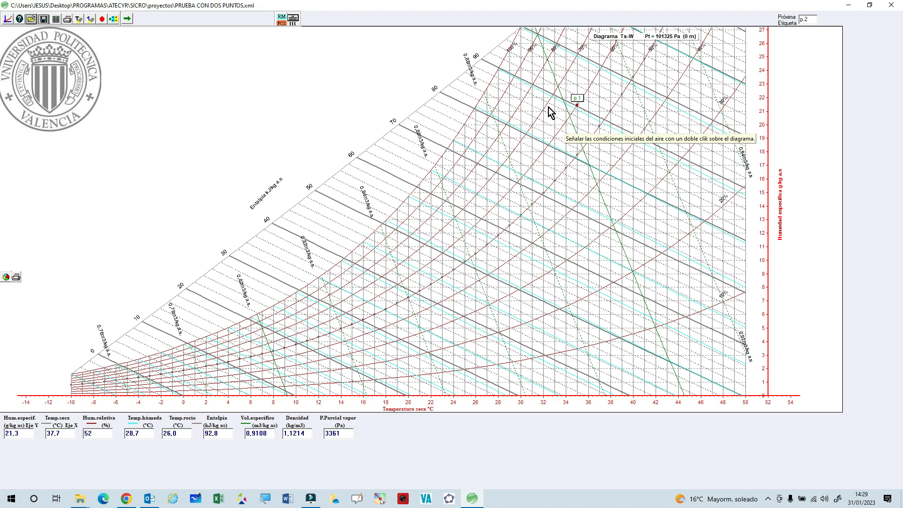
pyautogui.click(91, 22)
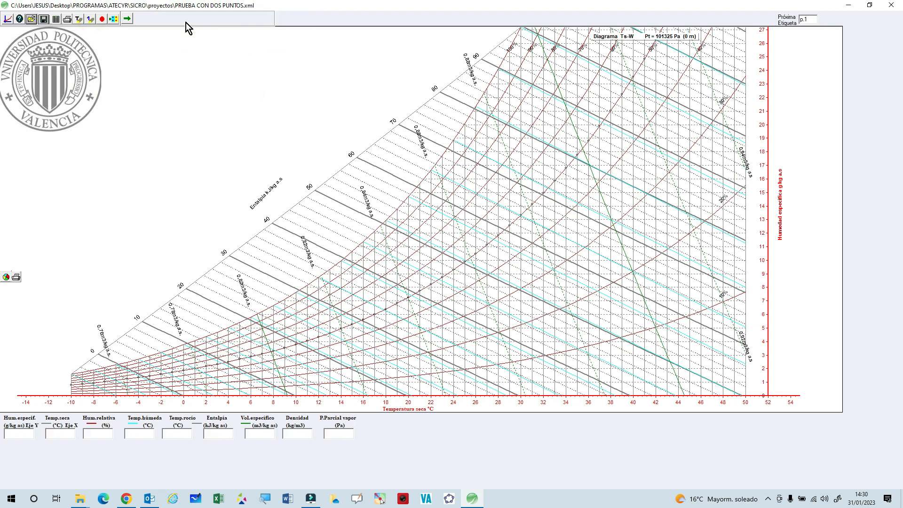
# Plot an air state point on the diagram with a dry temperature of 35 °C and a relative humidity of 40 %.
pyautogui.click(102, 21)
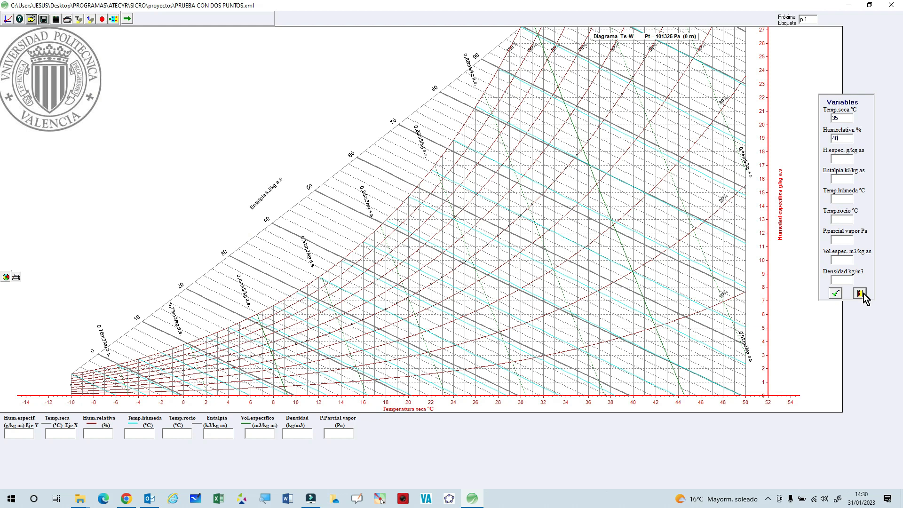
pyautogui.click(835, 294)
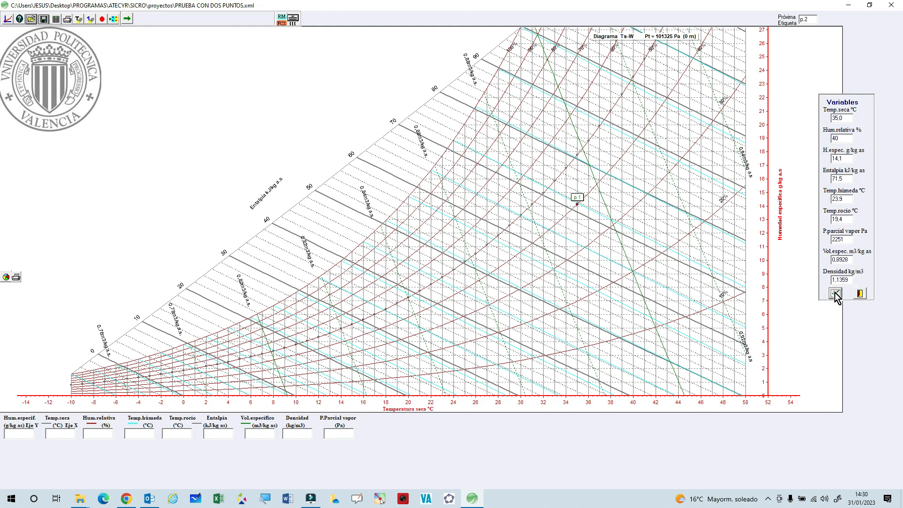
pyautogui.click(835, 294)
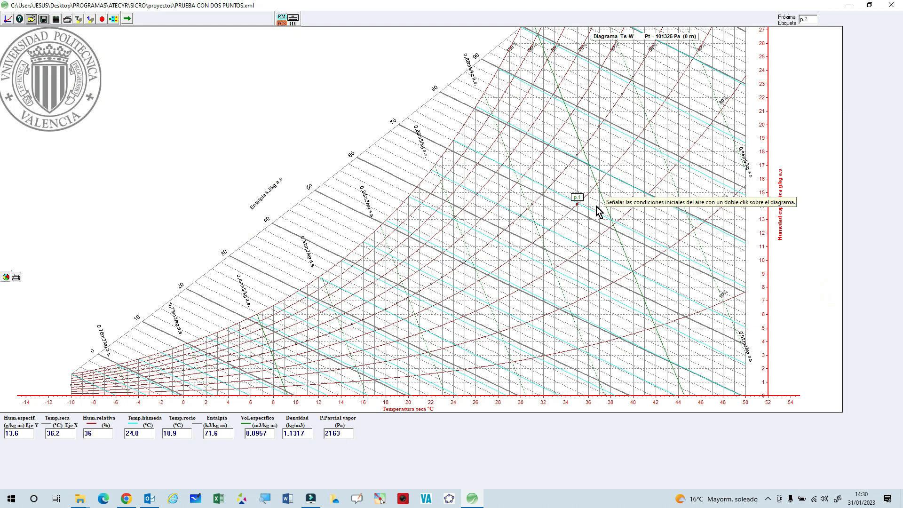
# Plot a second air state point with a dry temperature of 25 °C and a relative humidity of 60 %.
pyautogui.click(101, 20)
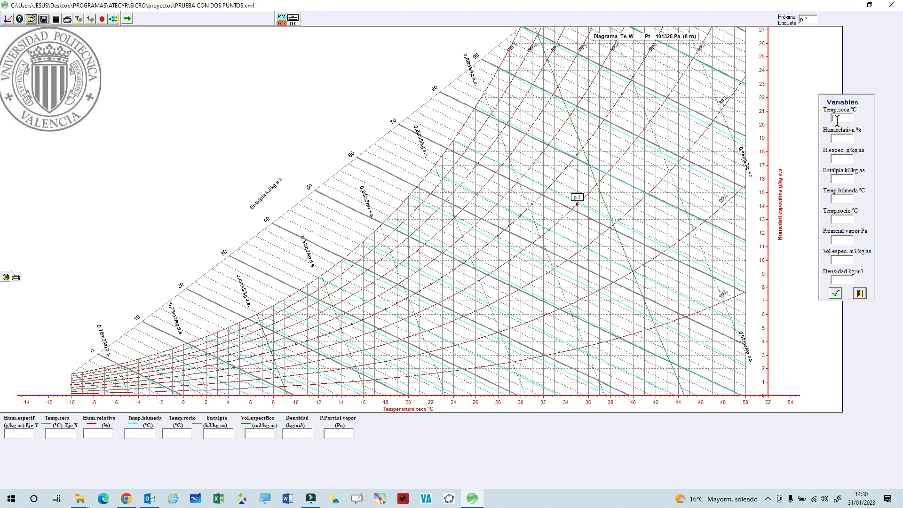
pyautogui.write('25')
pyautogui.write('6')
pyautogui.write('0')
pyautogui.click(834, 293)
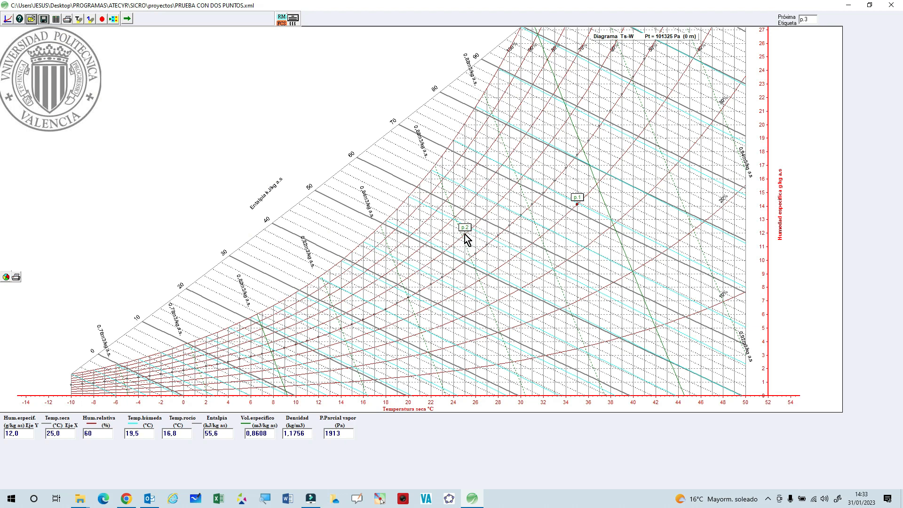
# Show the table of values for the two plotted points and return to the diagram.
pyautogui.click(56, 19)
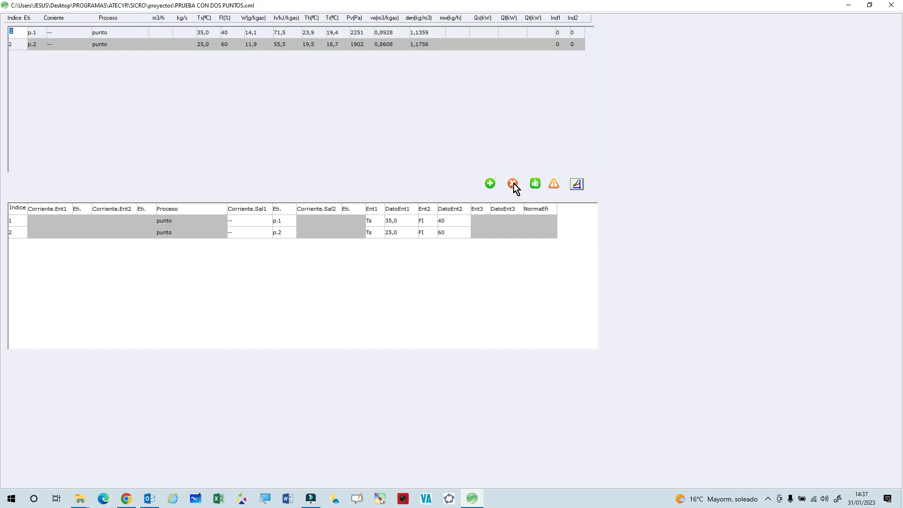
pyautogui.click(577, 184)
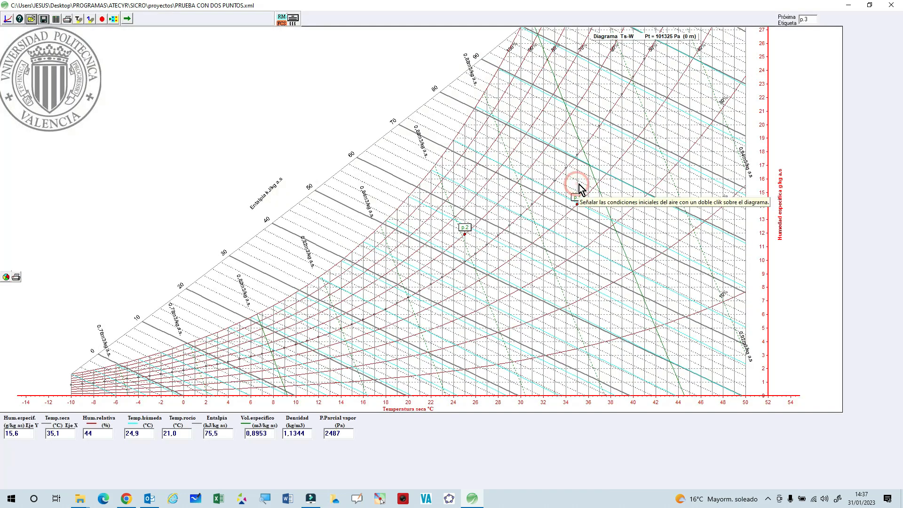